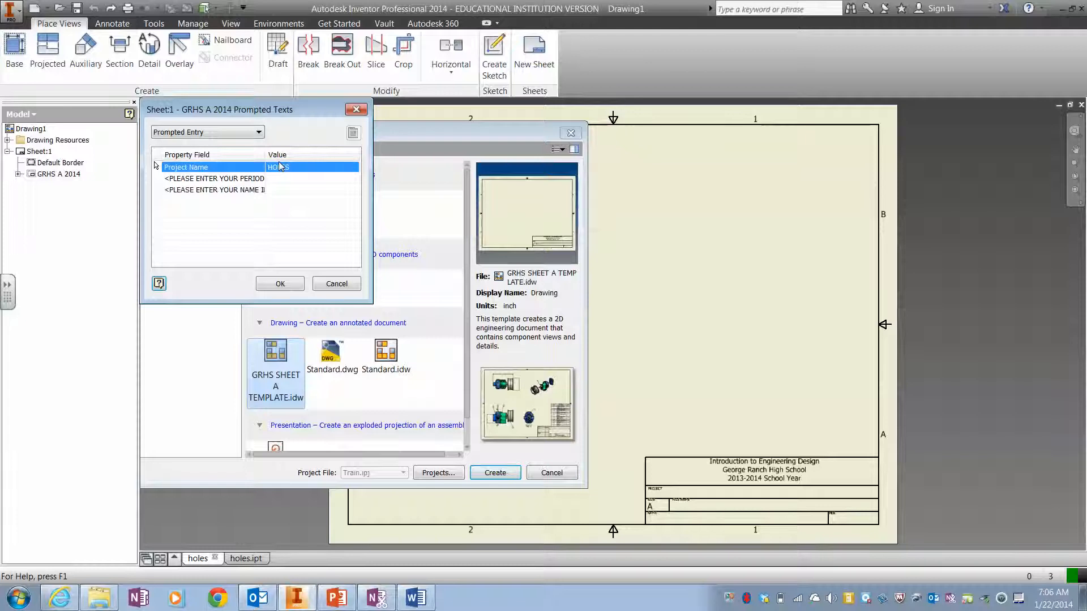
# Step: Complete the title block prompts with period 1 and the student's name, and create the drawing sheet
pyautogui.click(280, 179)
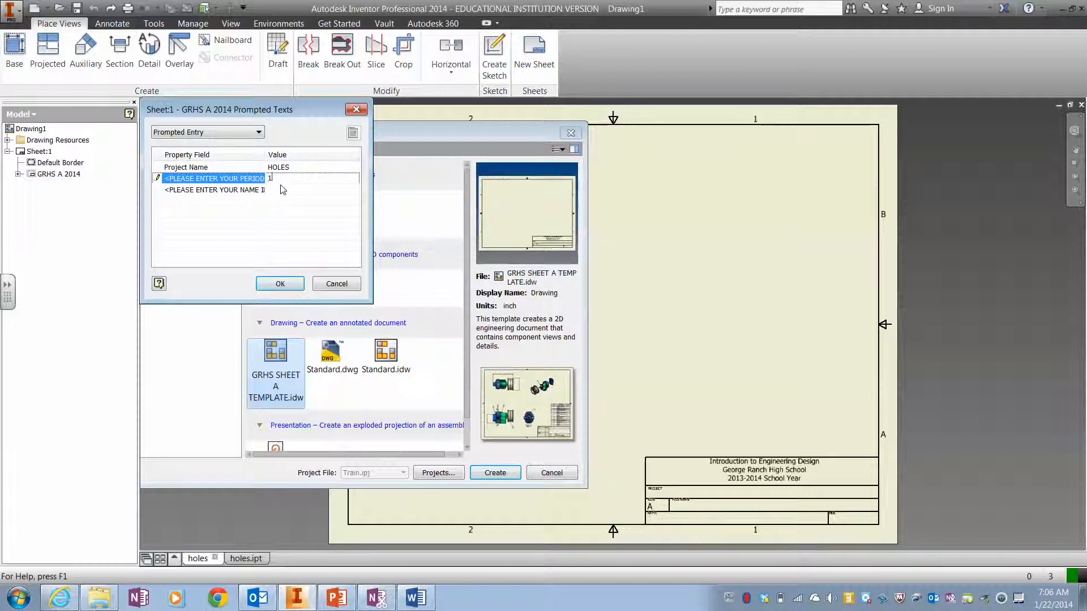
pyautogui.write('1')
pyautogui.click(288, 191)
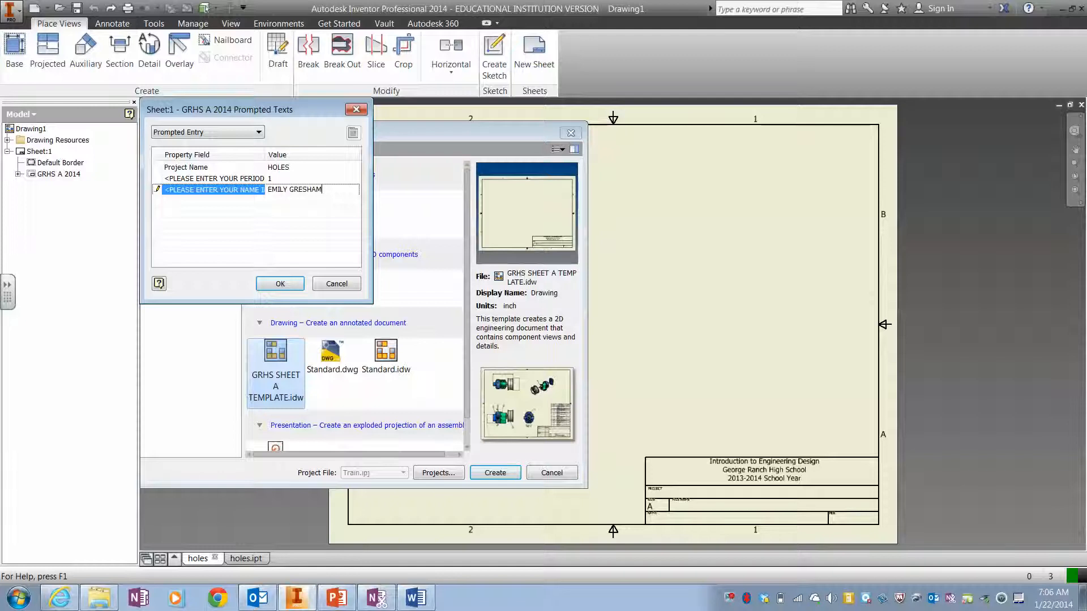
pyautogui.click(286, 285)
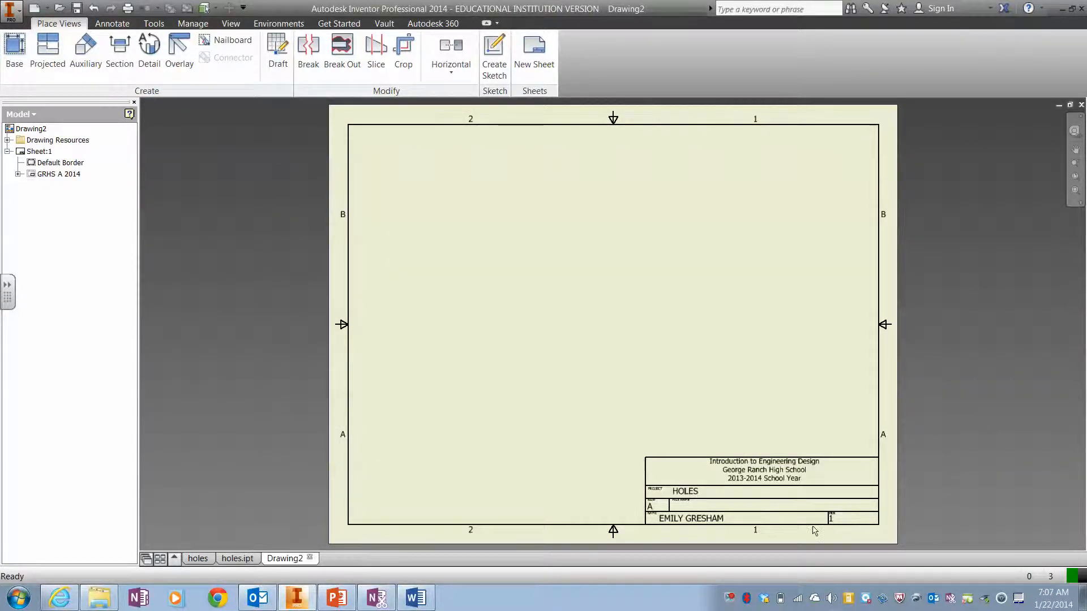
# Step: Place a Top base view of holes.ipt at scale .75 in the upper left area of the sheet, without projected views
pyautogui.click(14, 51)
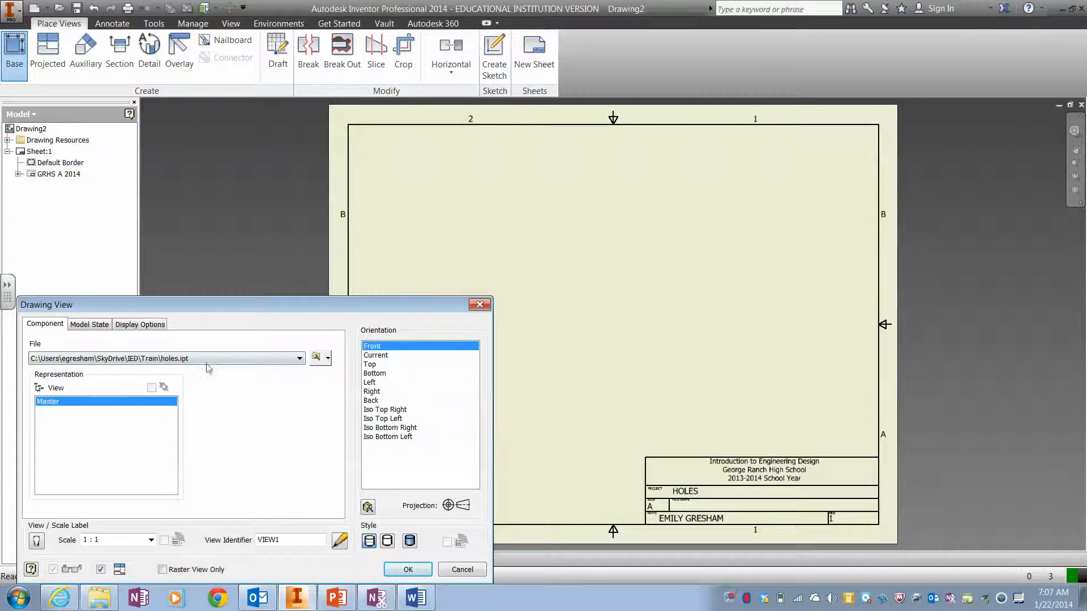
pyautogui.click(370, 365)
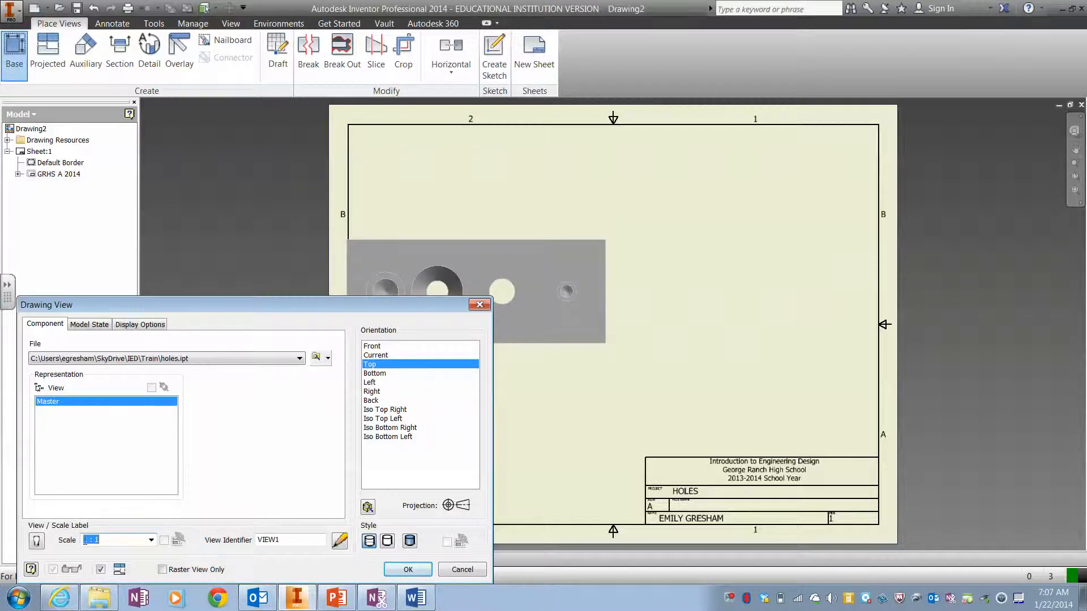
pyautogui.write('.75')
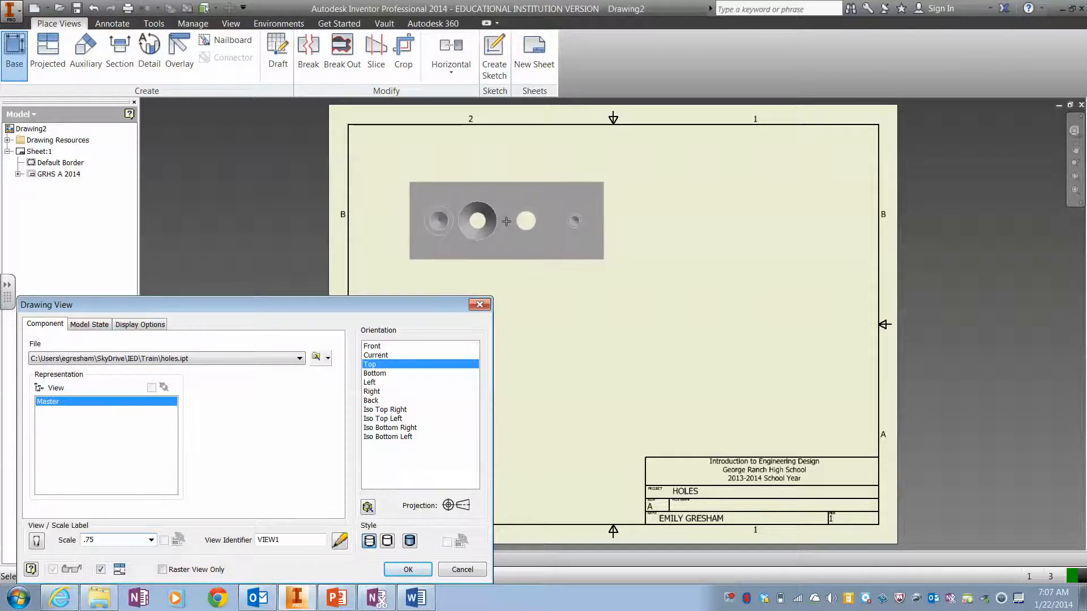
pyautogui.click(506, 216)
pyautogui.rightClick(509, 221)
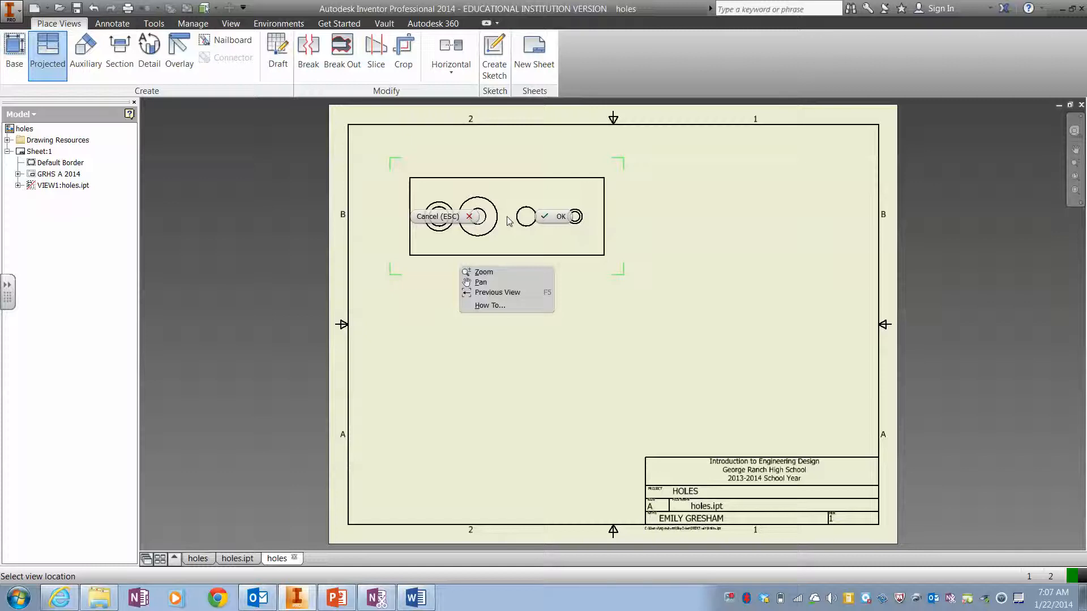
pyautogui.click(561, 217)
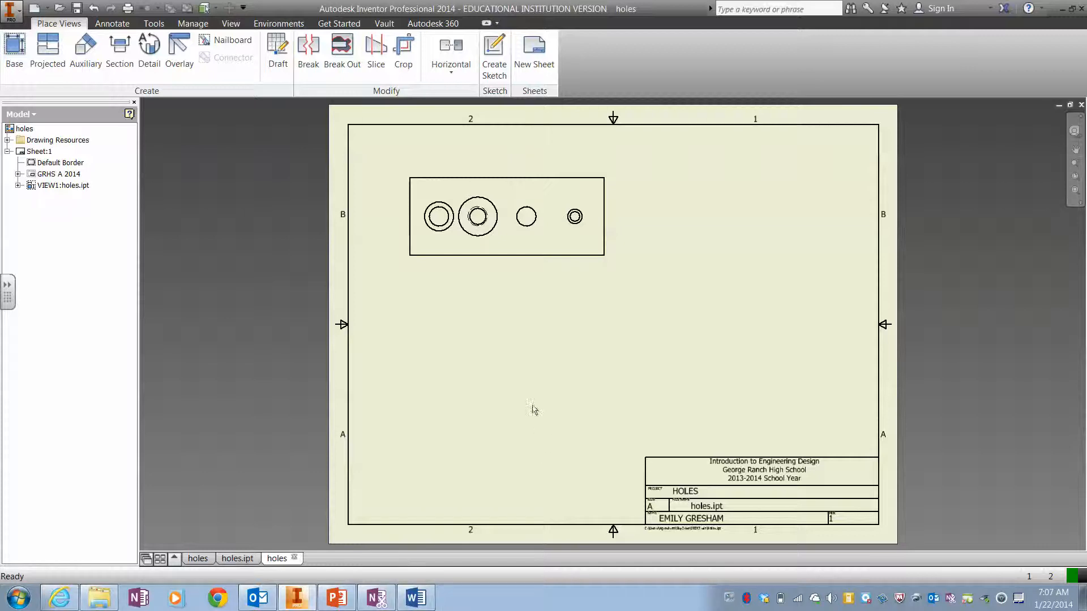
pyautogui.click(121, 57)
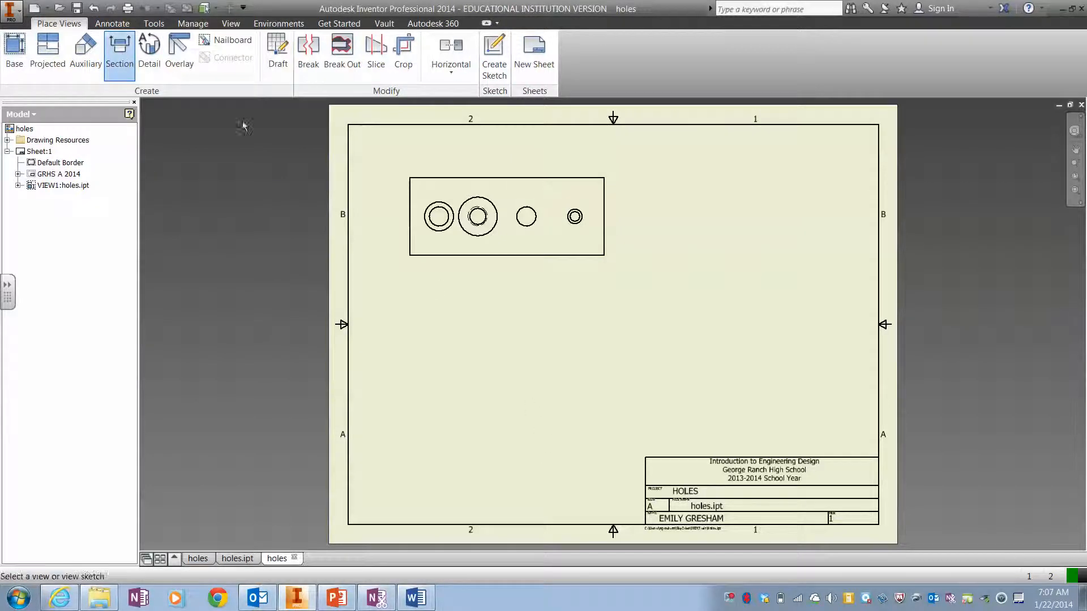
pyautogui.click(405, 239)
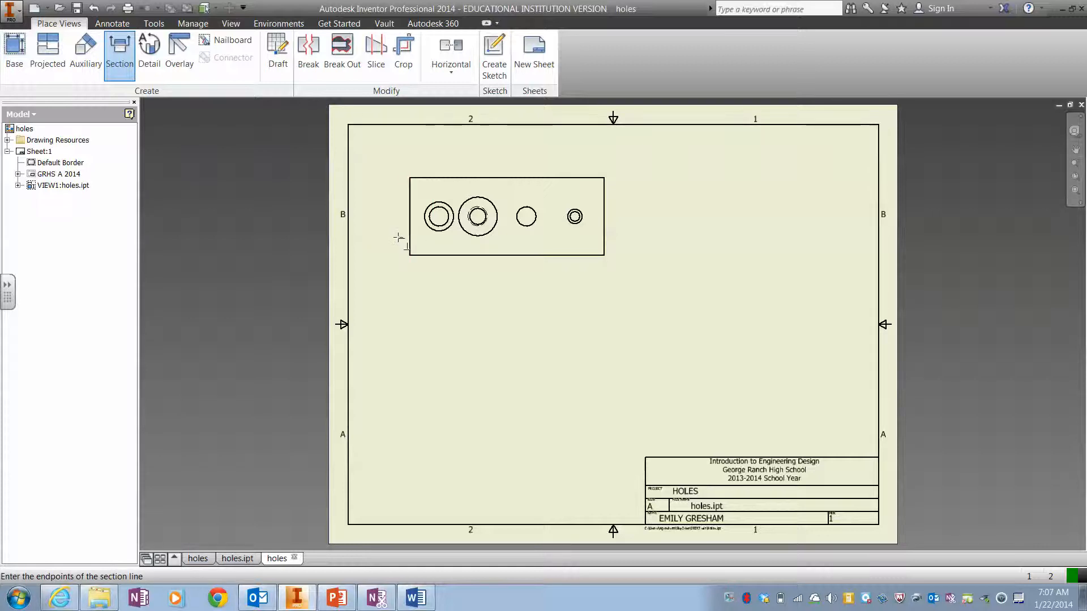
pyautogui.click(404, 238)
pyautogui.click(404, 215)
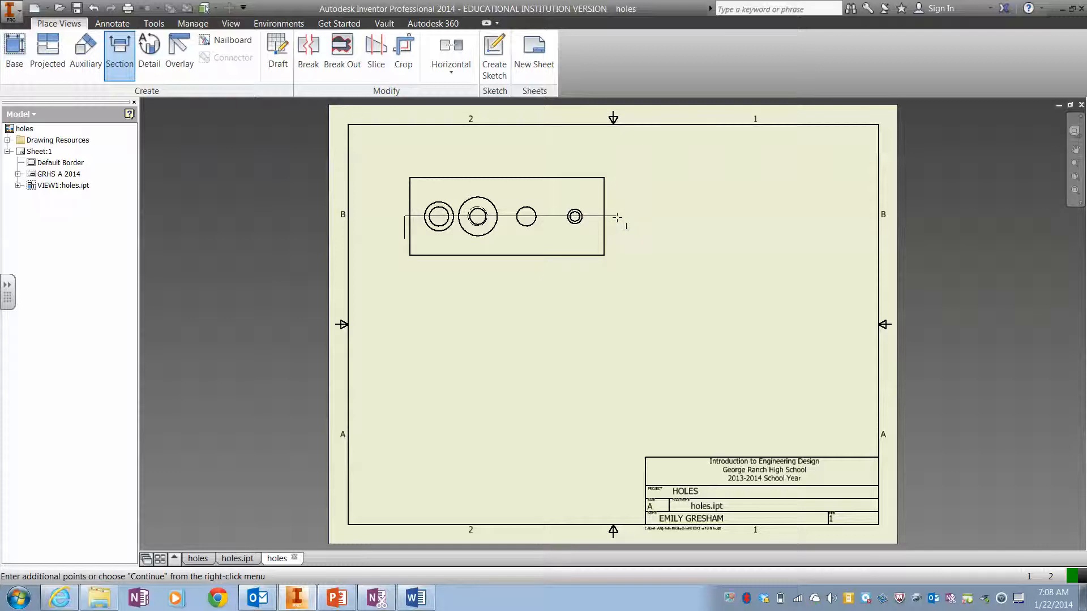
pyautogui.click(615, 222)
pyautogui.rightClick(615, 241)
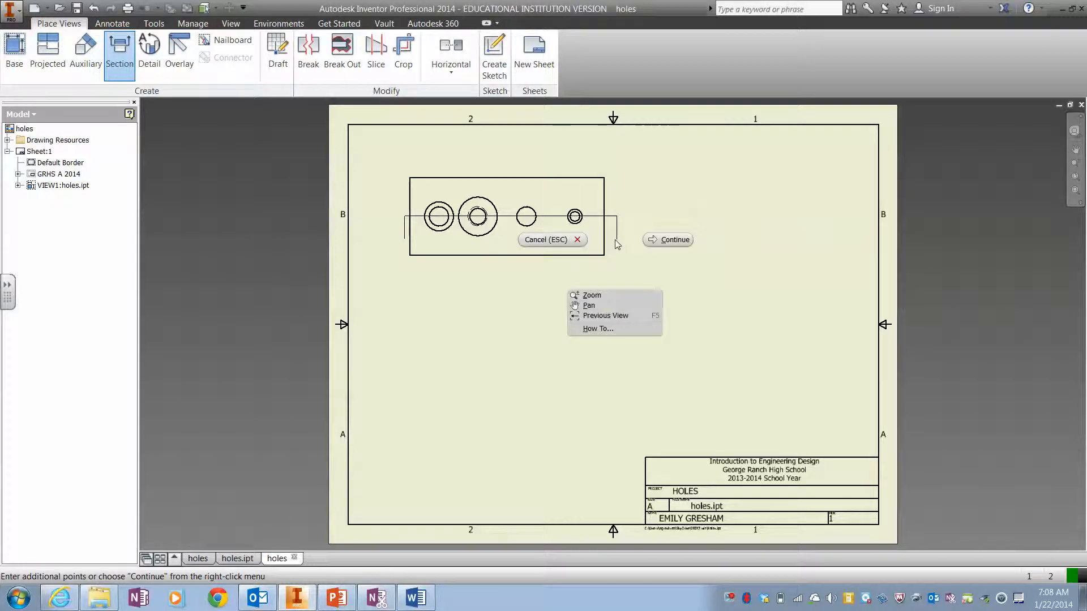
pyautogui.click(670, 239)
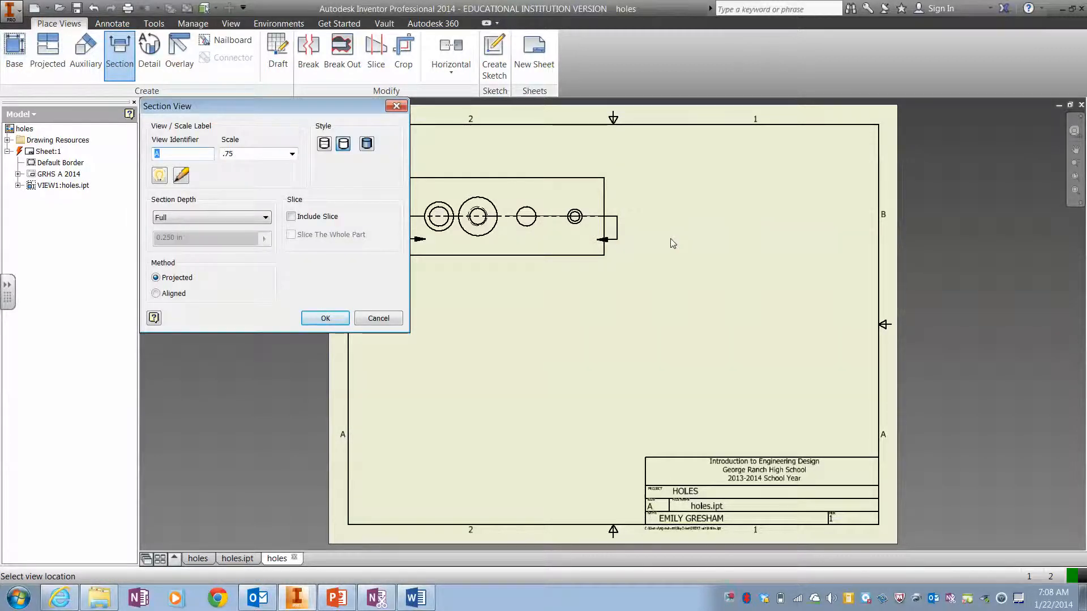
pyautogui.click(374, 320)
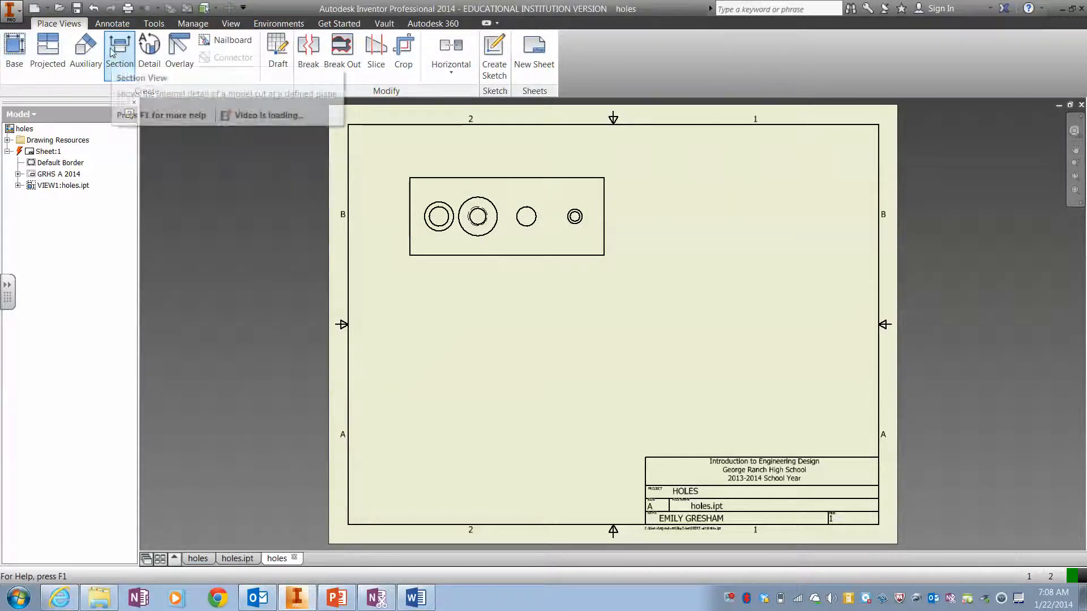
pyautogui.click(412, 222)
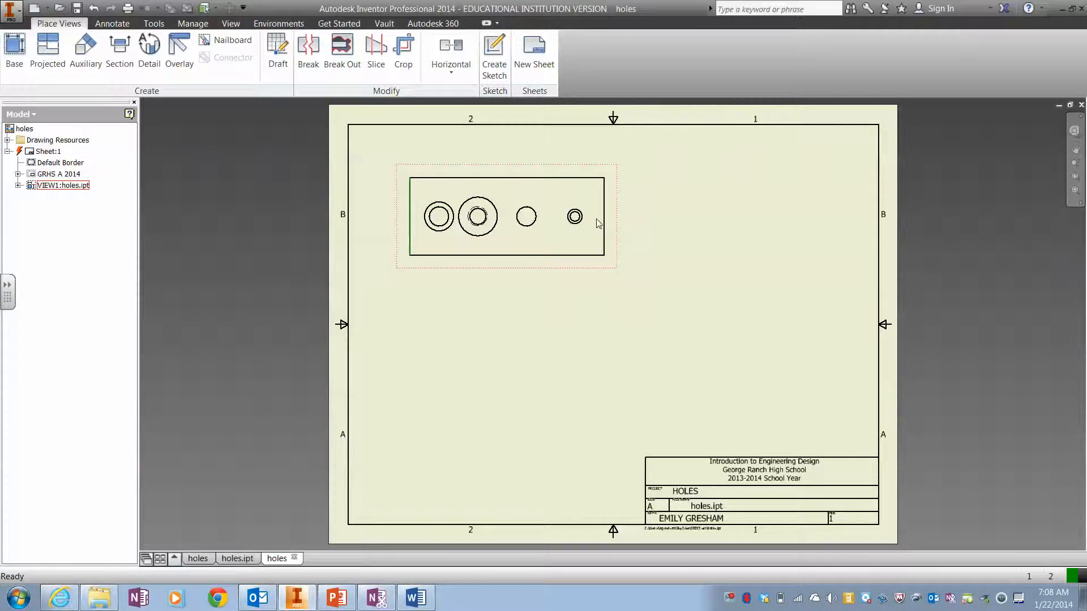
pyautogui.click(120, 54)
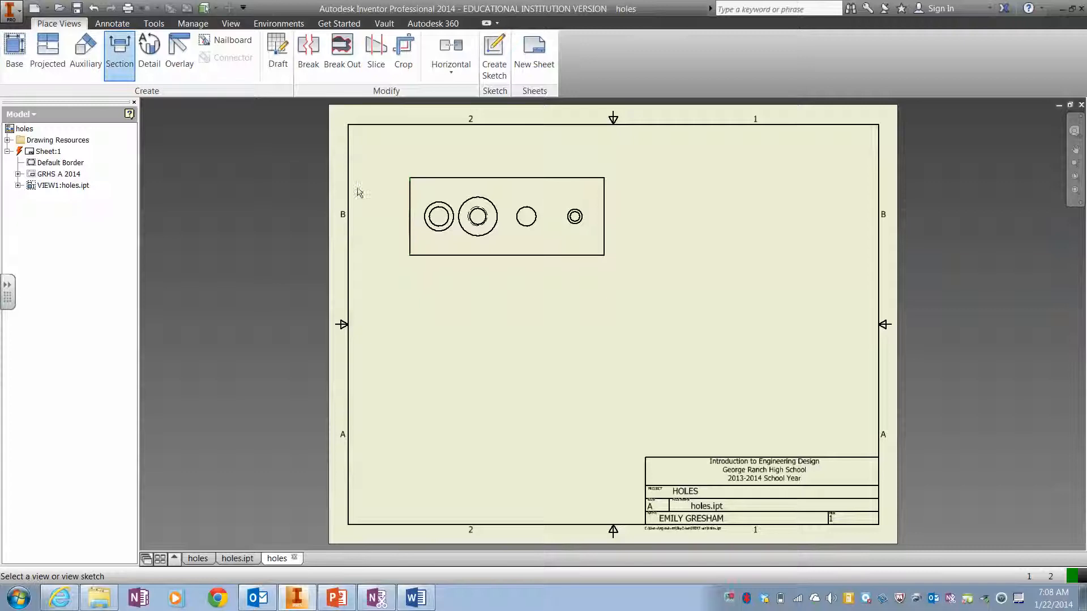
pyautogui.click(409, 221)
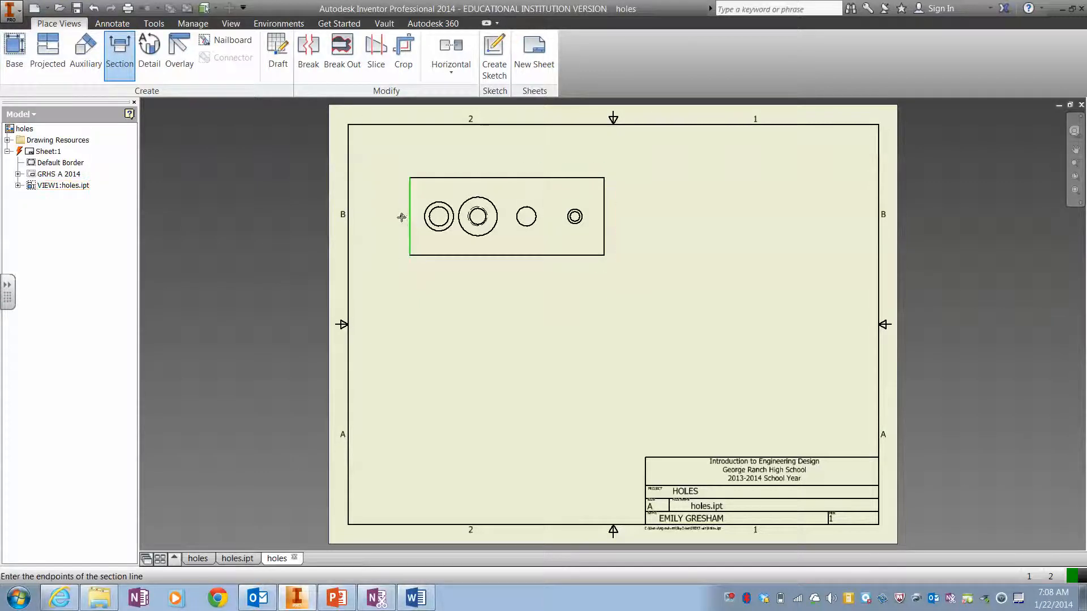
pyautogui.click(409, 217)
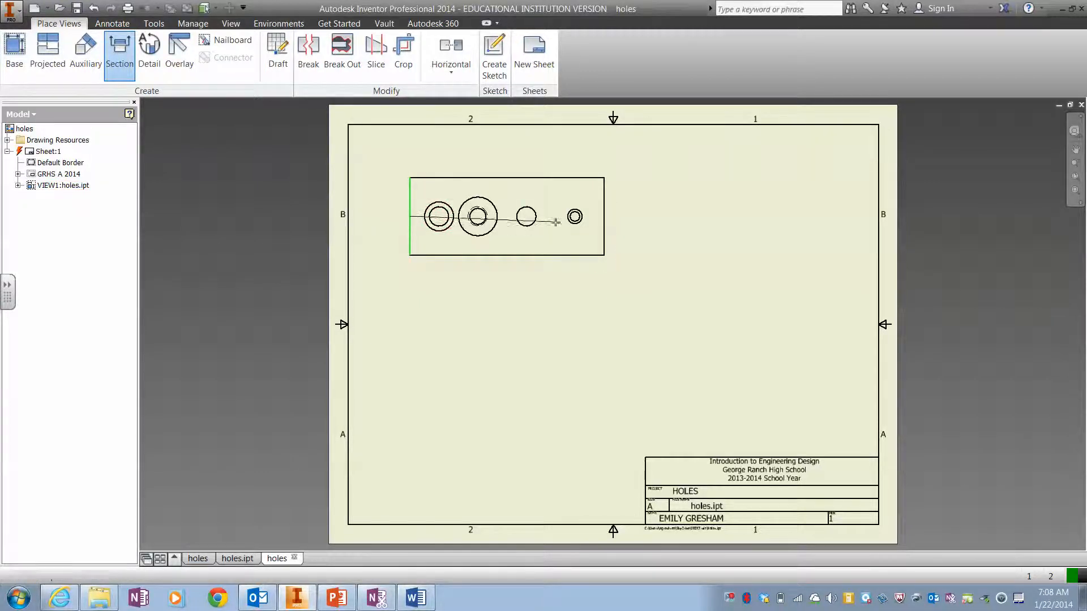
pyautogui.click(604, 216)
pyautogui.rightClick(604, 215)
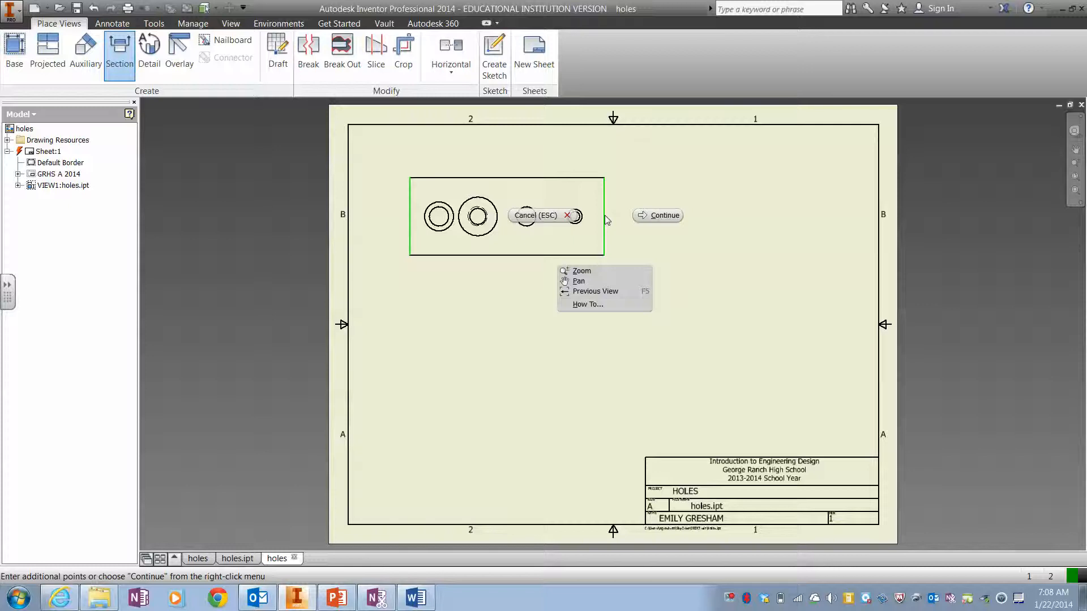
pyautogui.click(650, 216)
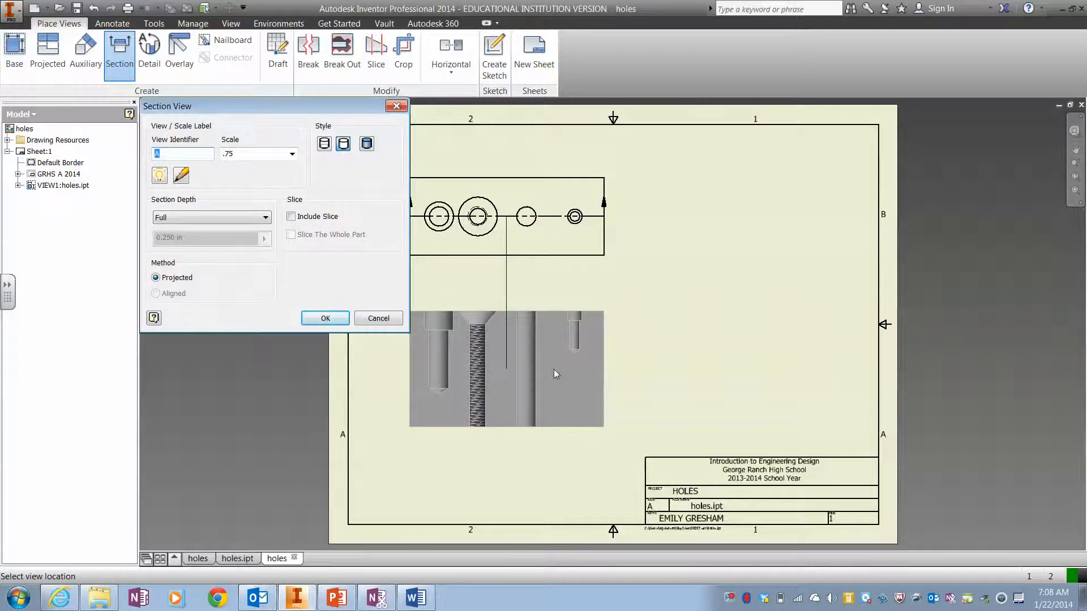
pyautogui.press('Escape')
# Step: Create a full section view below the top view, cutting horizontally through all four hole centres with the line extending past both edges
pyautogui.press('Return')
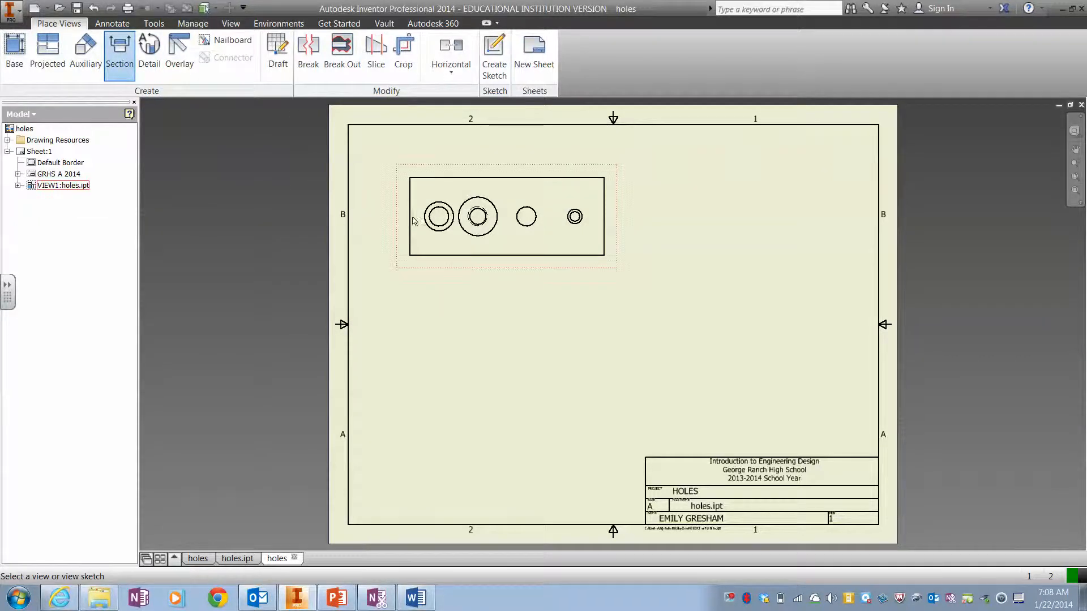
pyautogui.click(411, 222)
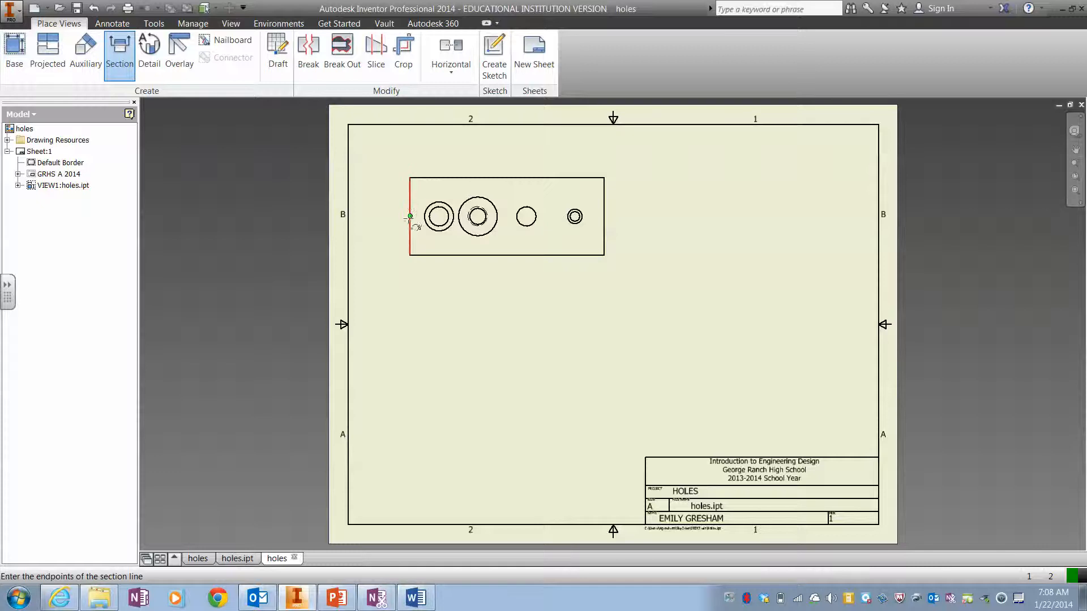
pyautogui.click(403, 216)
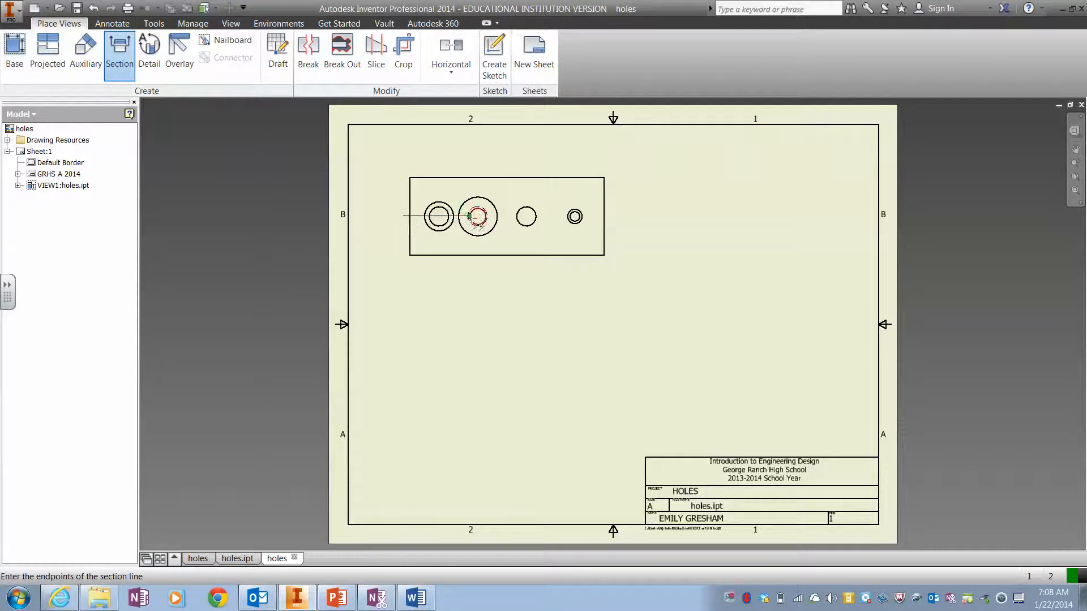
pyautogui.click(613, 216)
pyautogui.rightClick(613, 216)
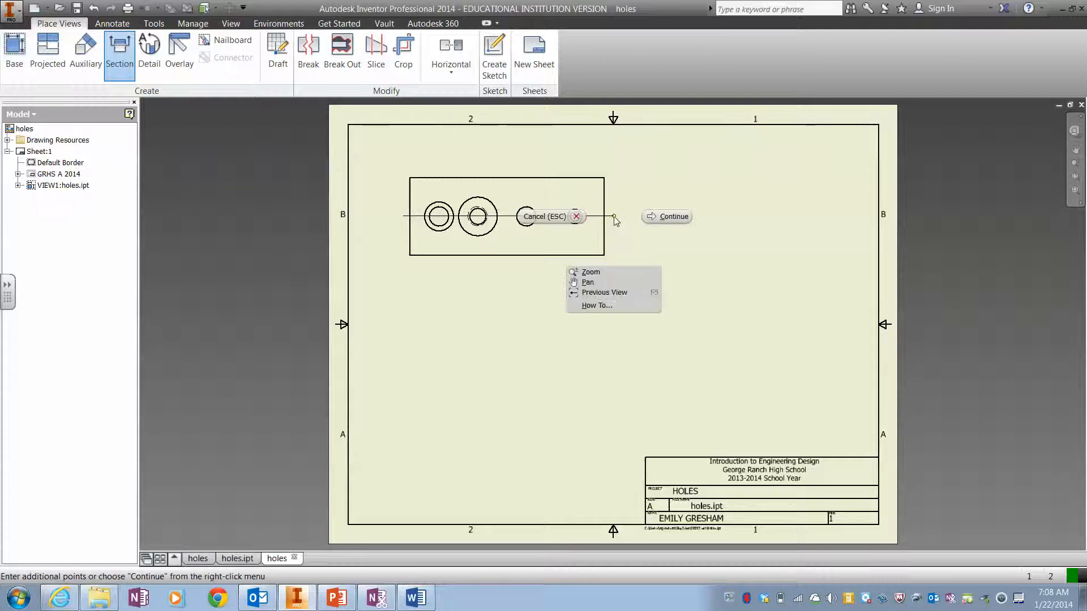
pyautogui.click(655, 214)
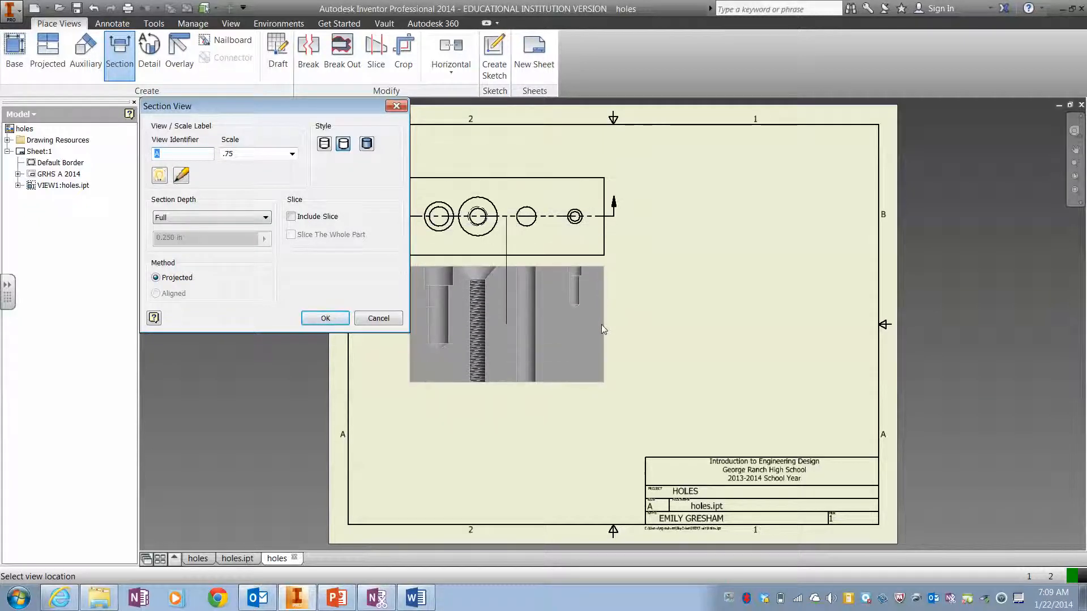
pyautogui.click(600, 359)
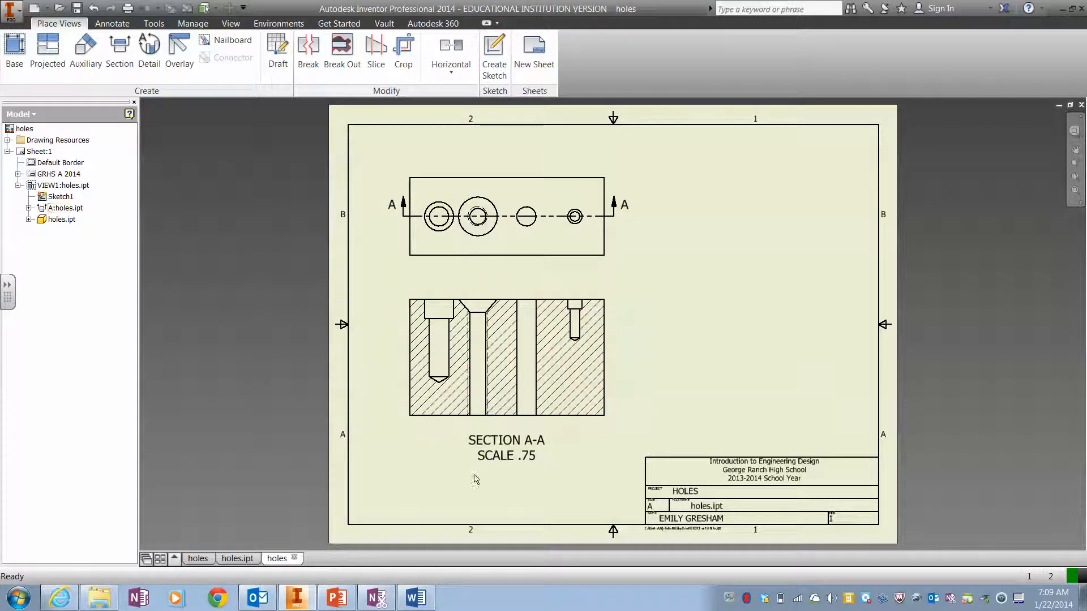
# Step: Place an Iso Top Right base view of holes.ipt above the title block, without projected views
pyautogui.click(14, 51)
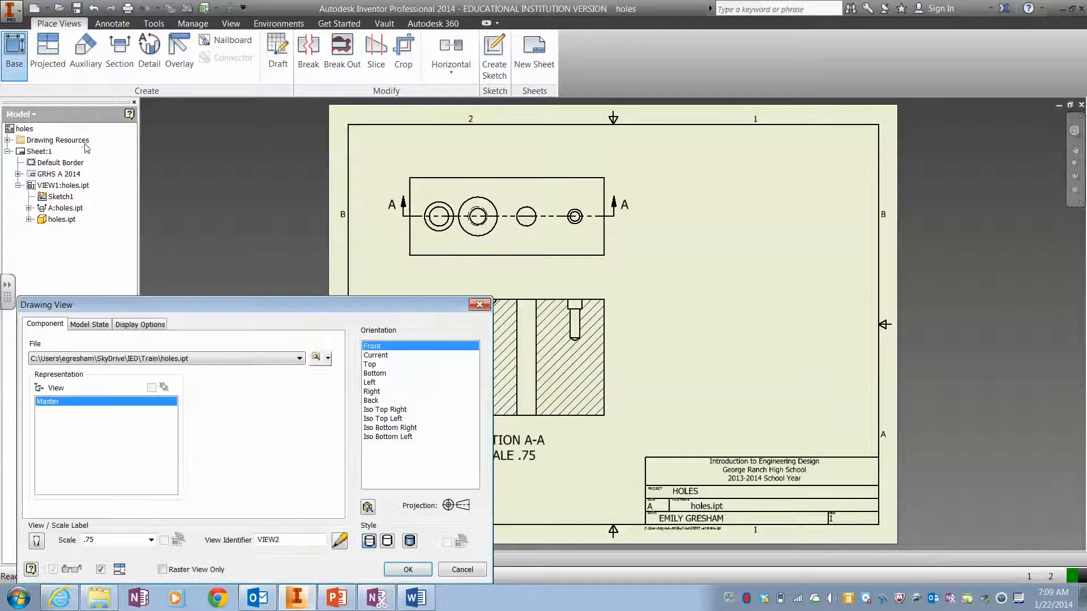
pyautogui.click(382, 409)
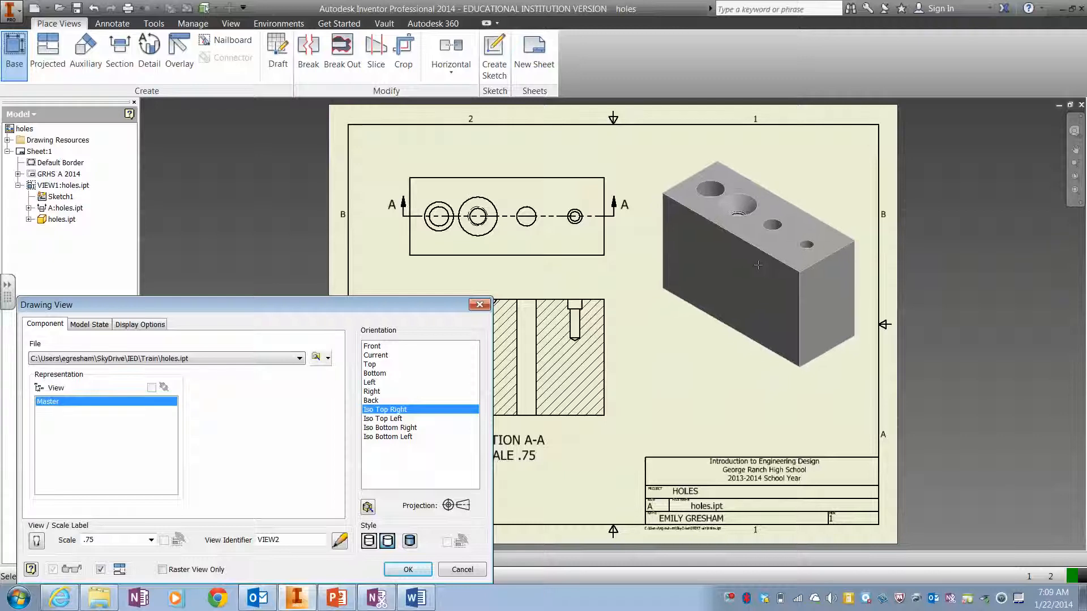
pyautogui.click(759, 259)
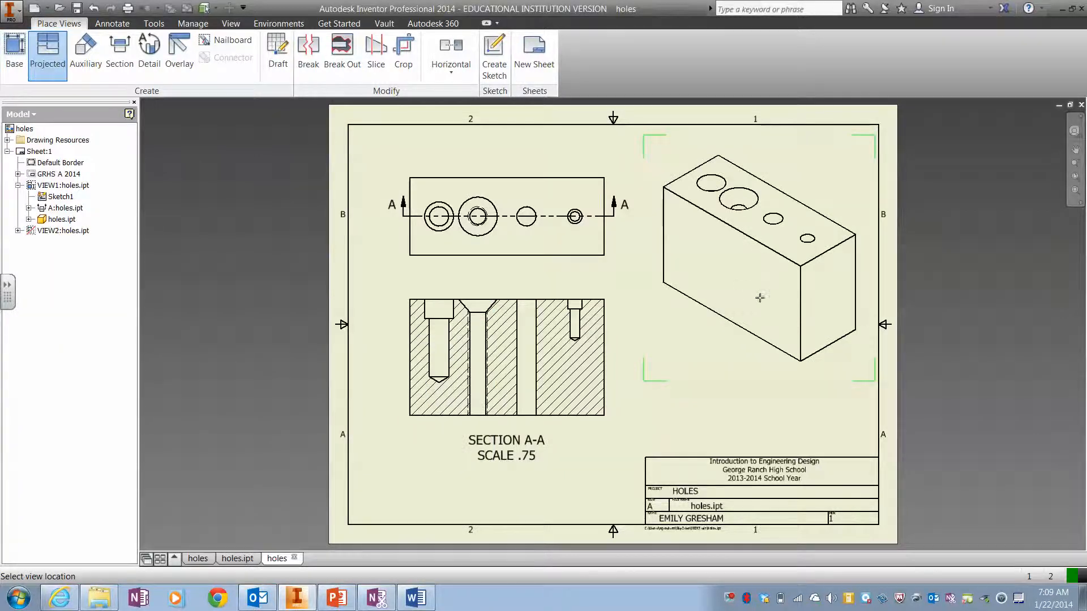
pyautogui.rightClick(685, 349)
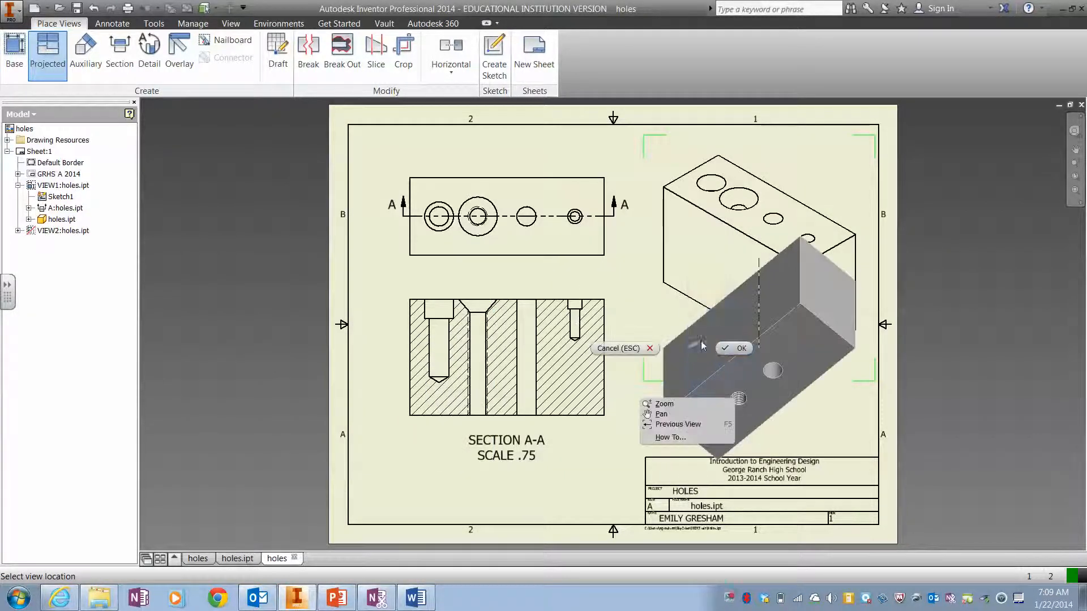
pyautogui.click(741, 348)
# Step: Set the isometric view's display style to Shaded
pyautogui.doubleClick(697, 337)
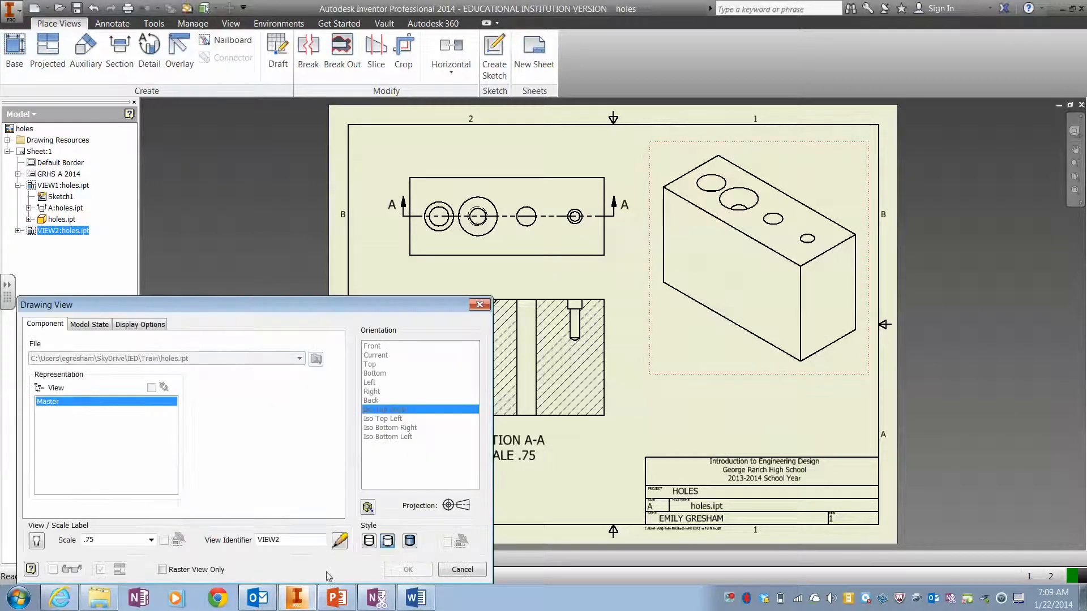
pyautogui.click(410, 541)
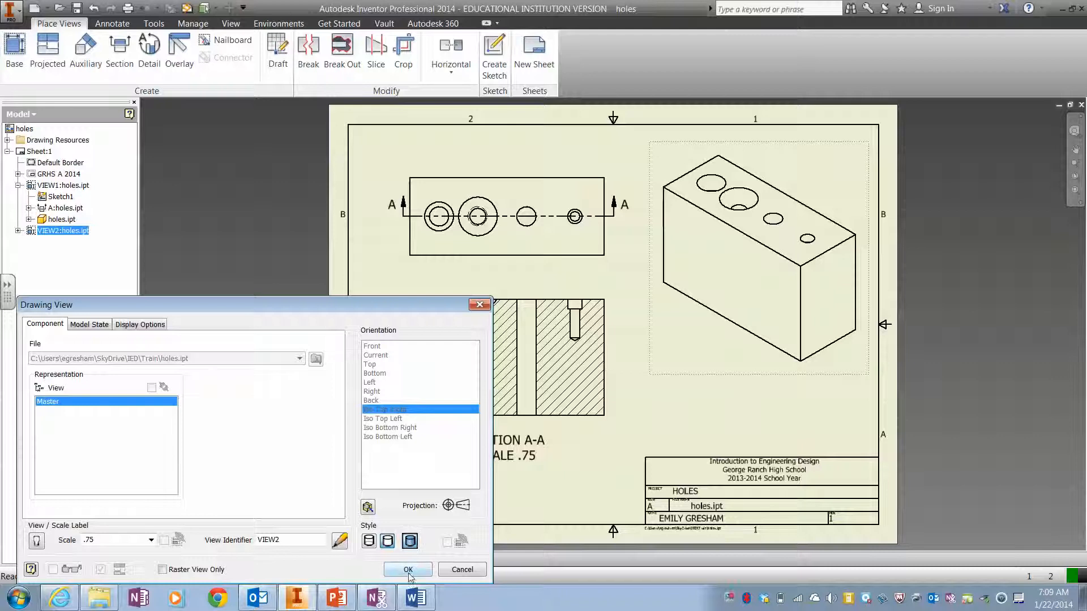
pyautogui.click(407, 569)
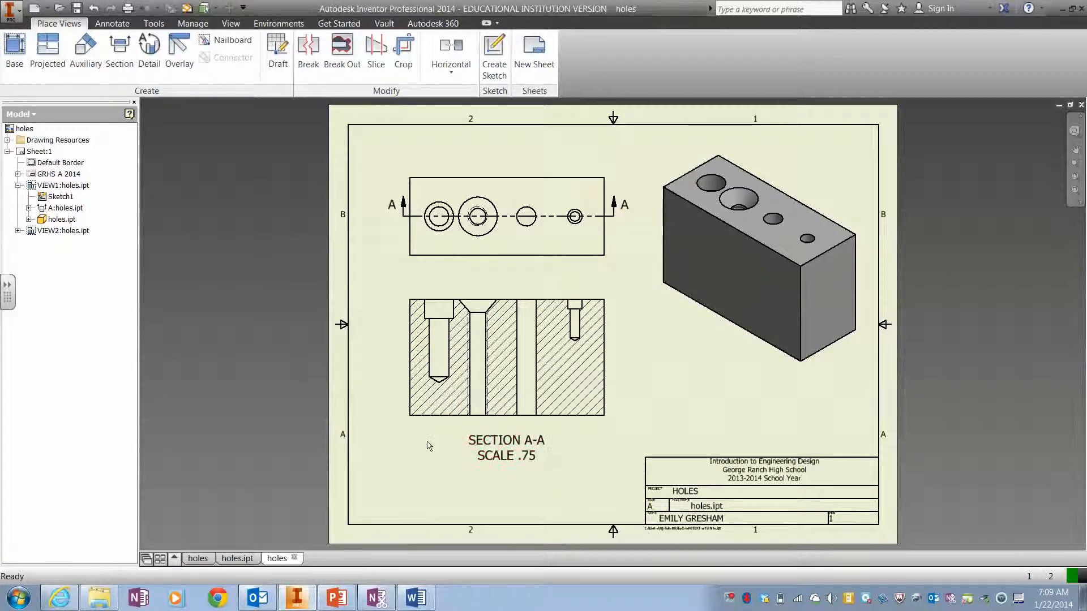
# Step: Turn off the view and scale label of section view A-A
pyautogui.doubleClick(401, 437)
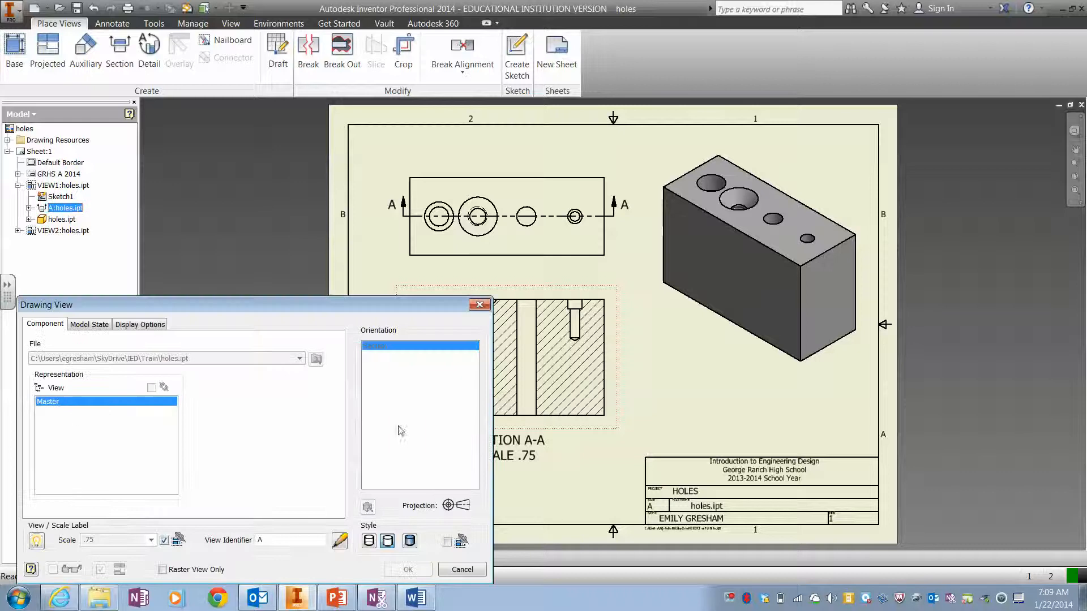
pyautogui.click(37, 542)
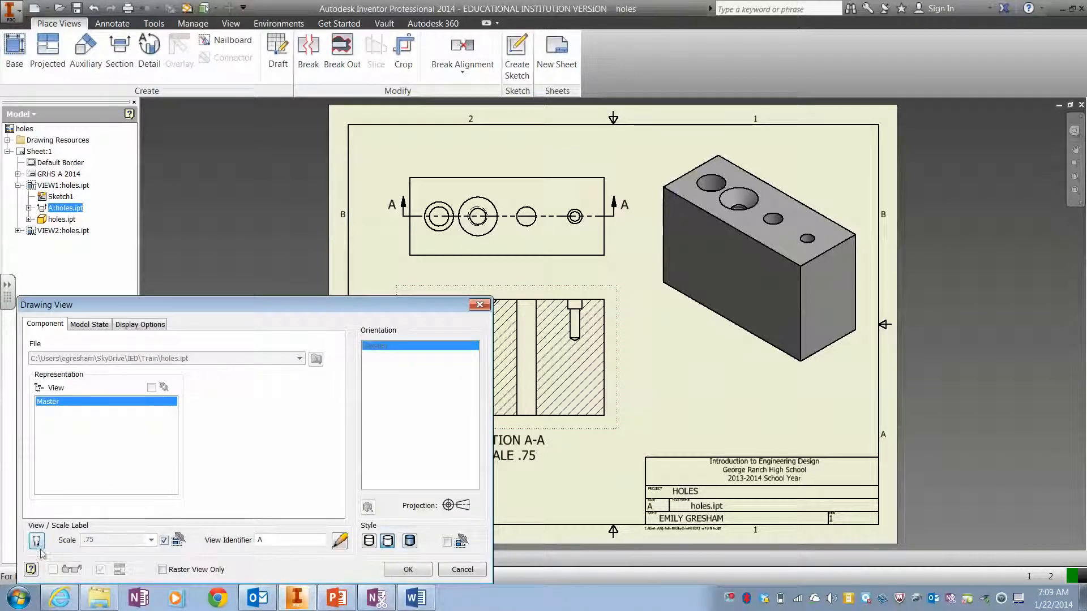
pyautogui.click(396, 567)
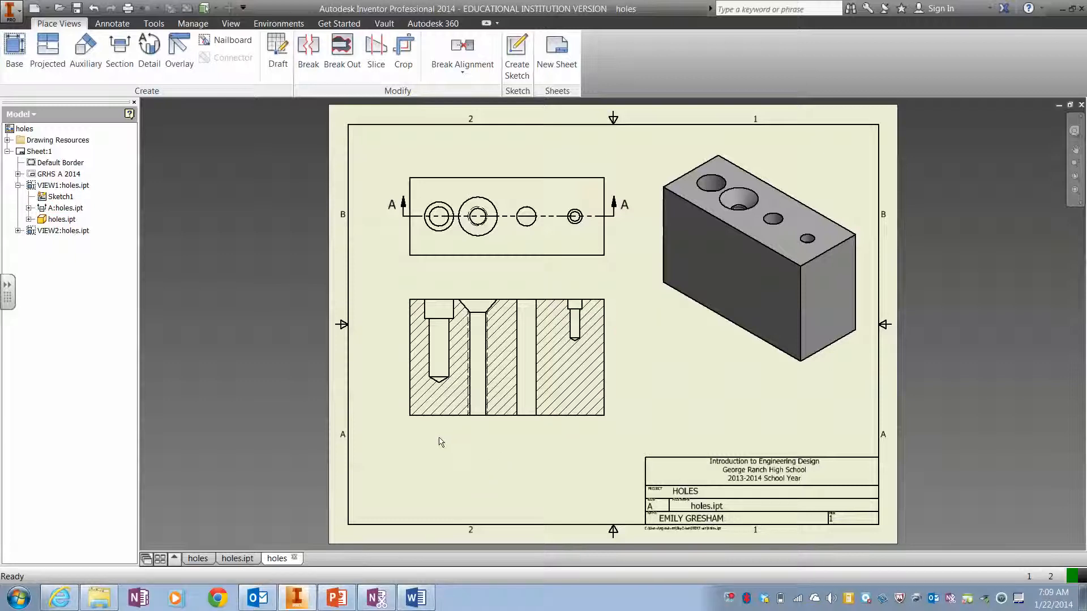
pyautogui.doubleClick(410, 433)
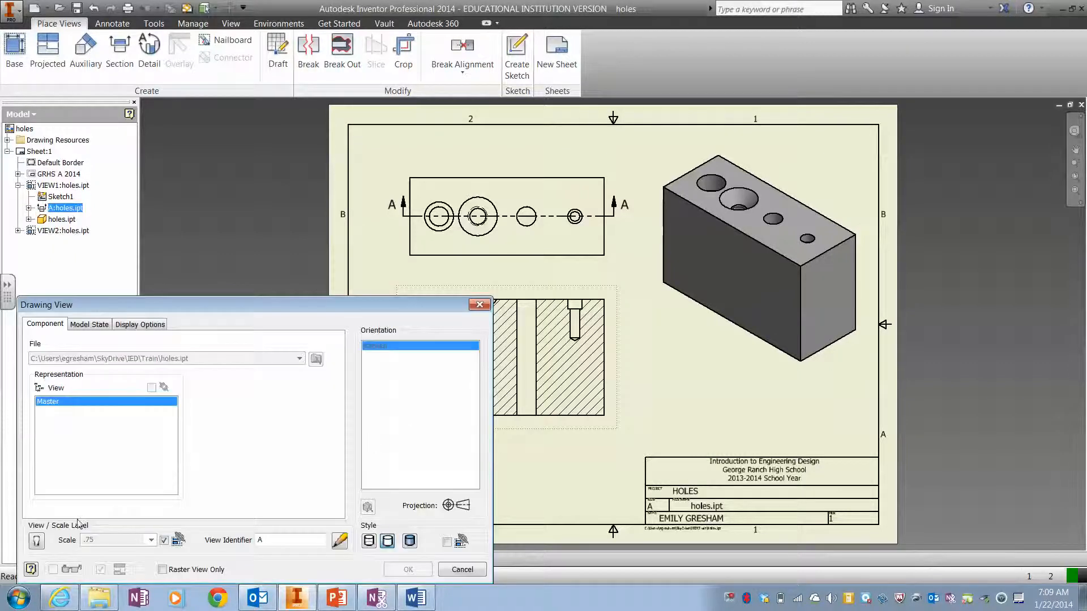
pyautogui.click(41, 544)
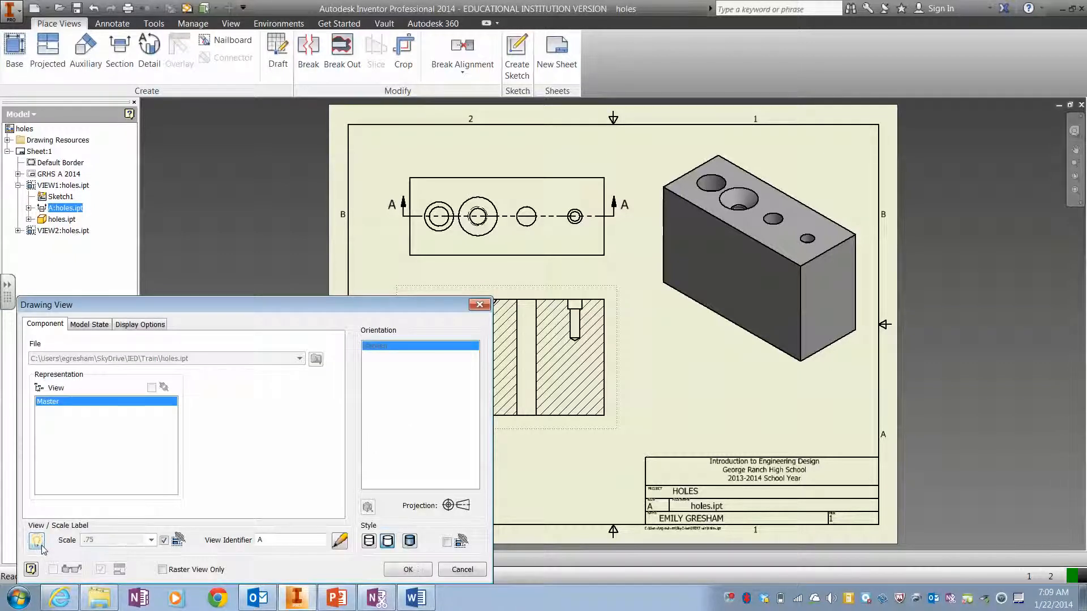
pyautogui.click(41, 545)
pyautogui.click(407, 569)
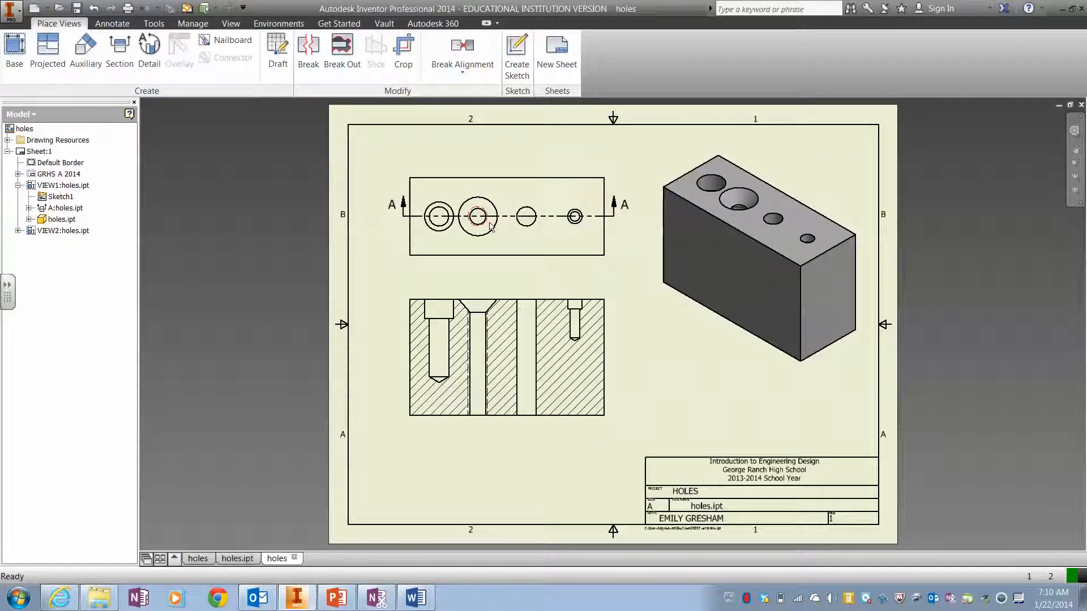
# Step: Add hole notes above the top view for the large counterbored hole and the threaded countersunk hole
pyautogui.click(118, 26)
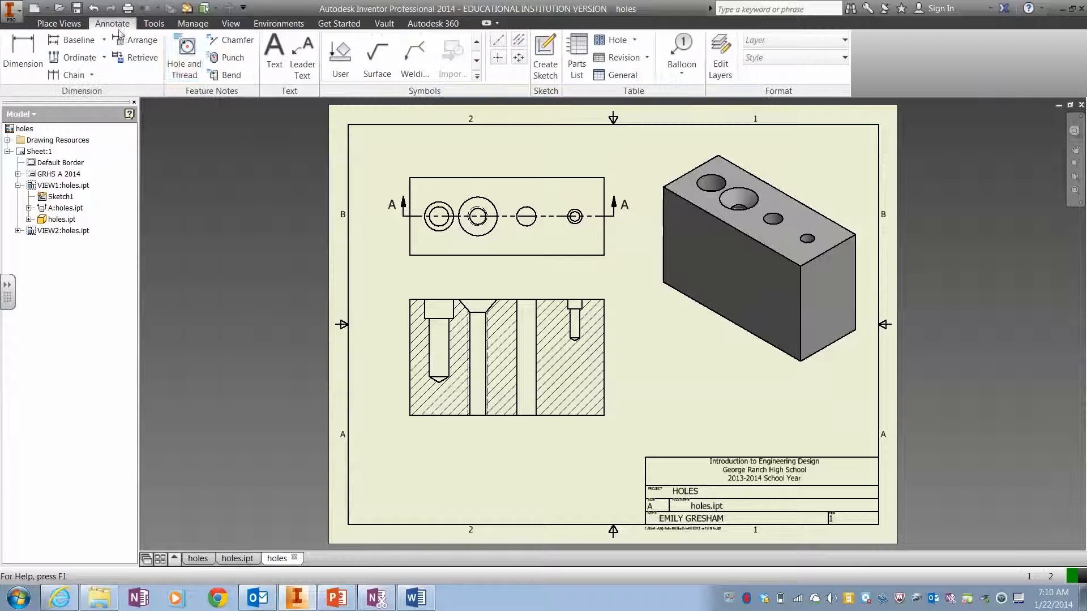
pyautogui.click(196, 58)
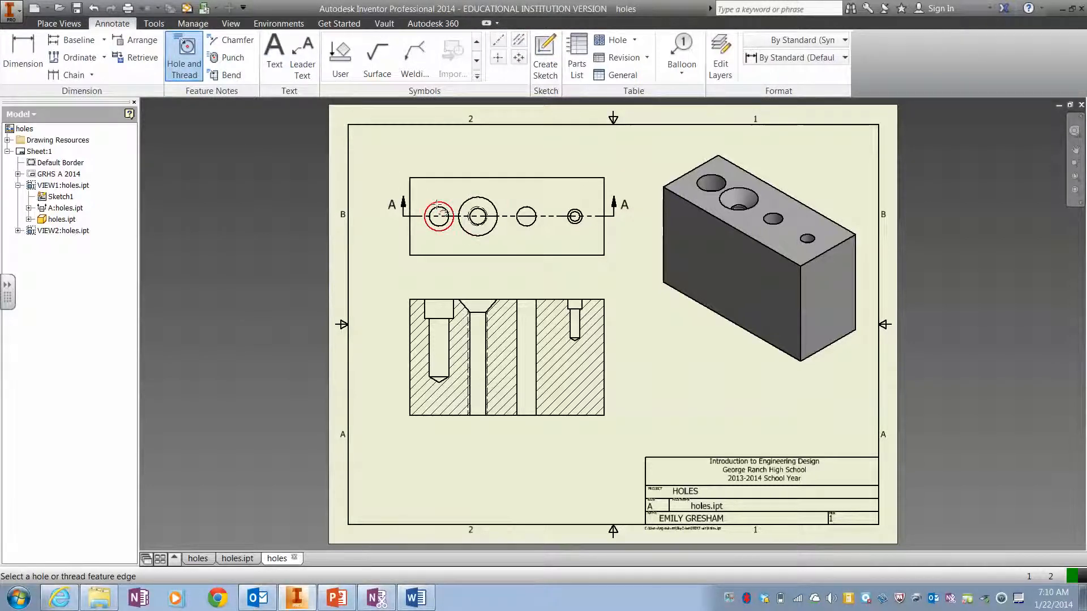
pyautogui.click(439, 211)
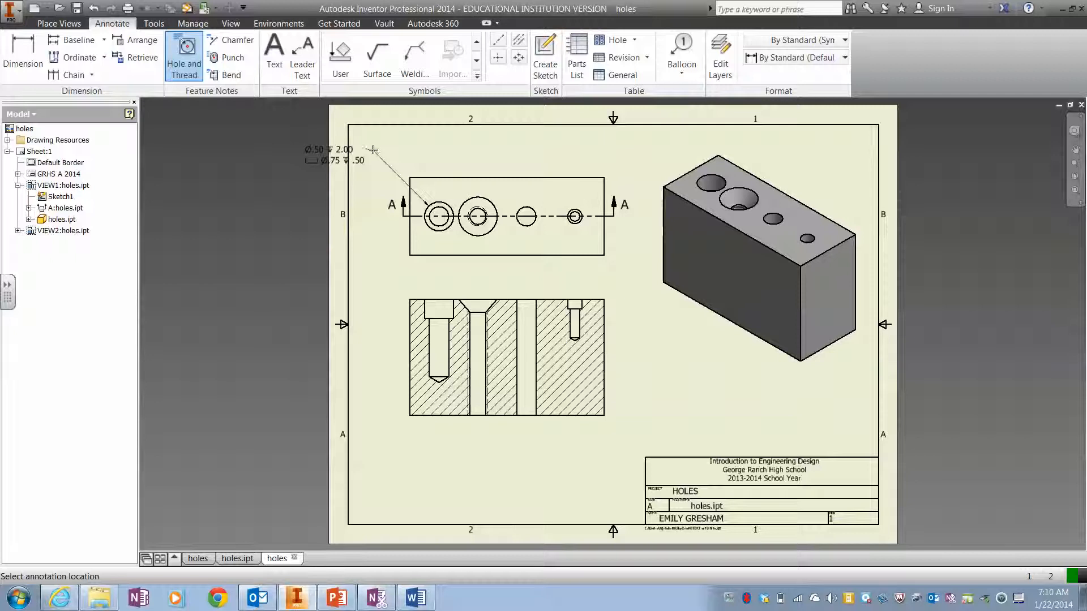
pyautogui.click(419, 146)
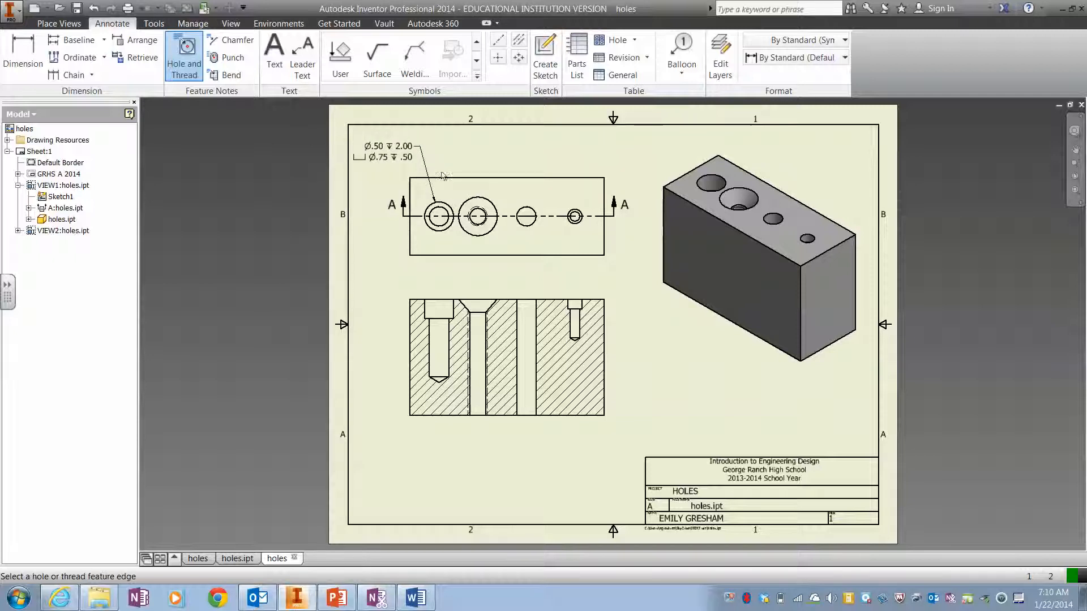
pyautogui.click(483, 197)
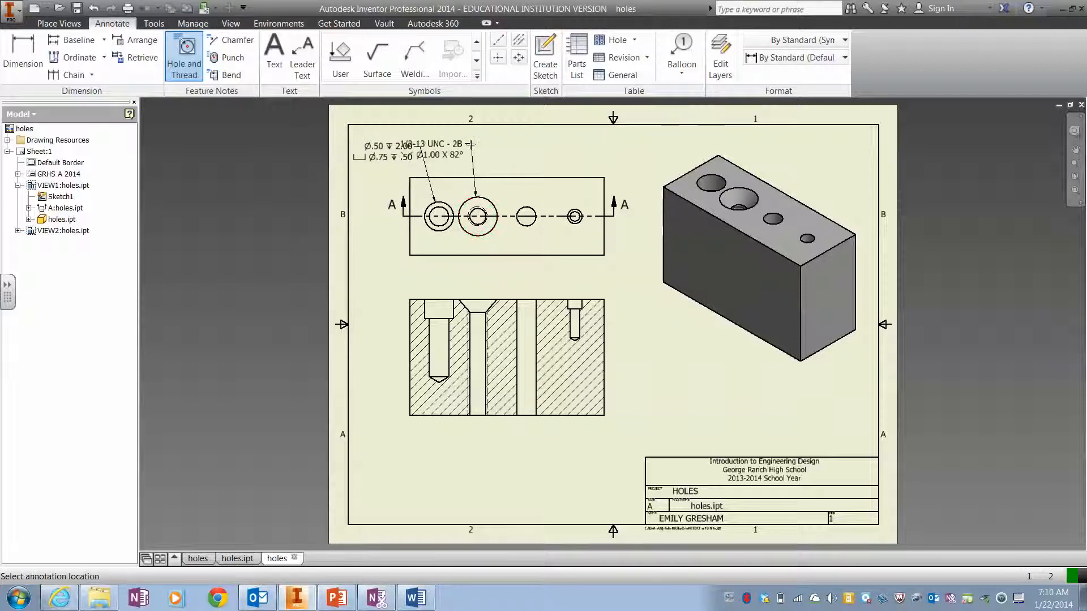
pyautogui.click(483, 143)
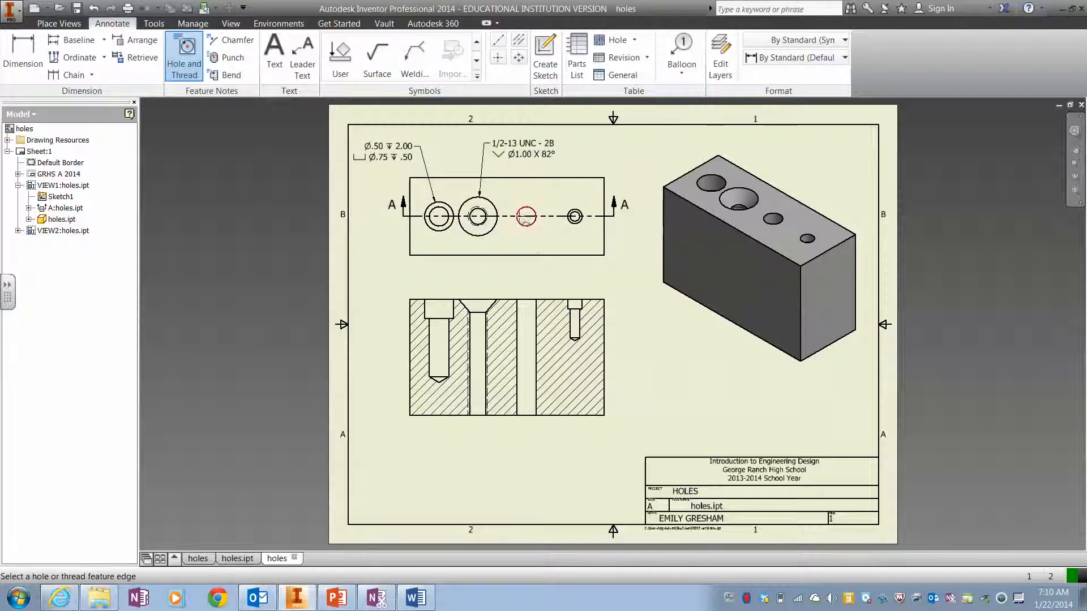
# Step: Add hole notes for the plain through hole below the top view and the small counterbored hole above it
pyautogui.click(529, 225)
pyautogui.click(544, 274)
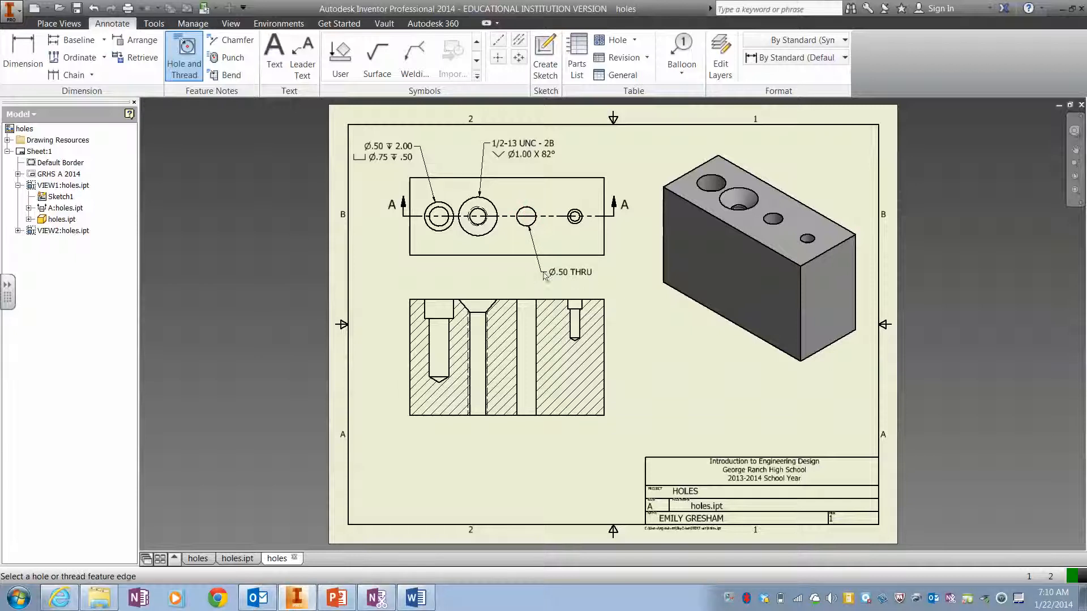
pyautogui.click(575, 209)
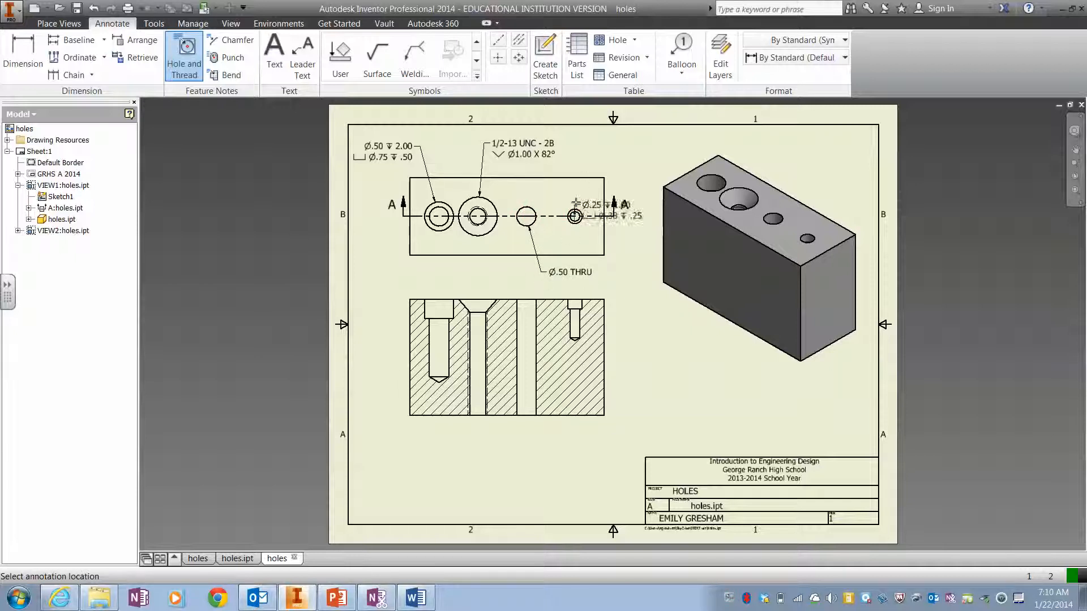
pyautogui.click(595, 149)
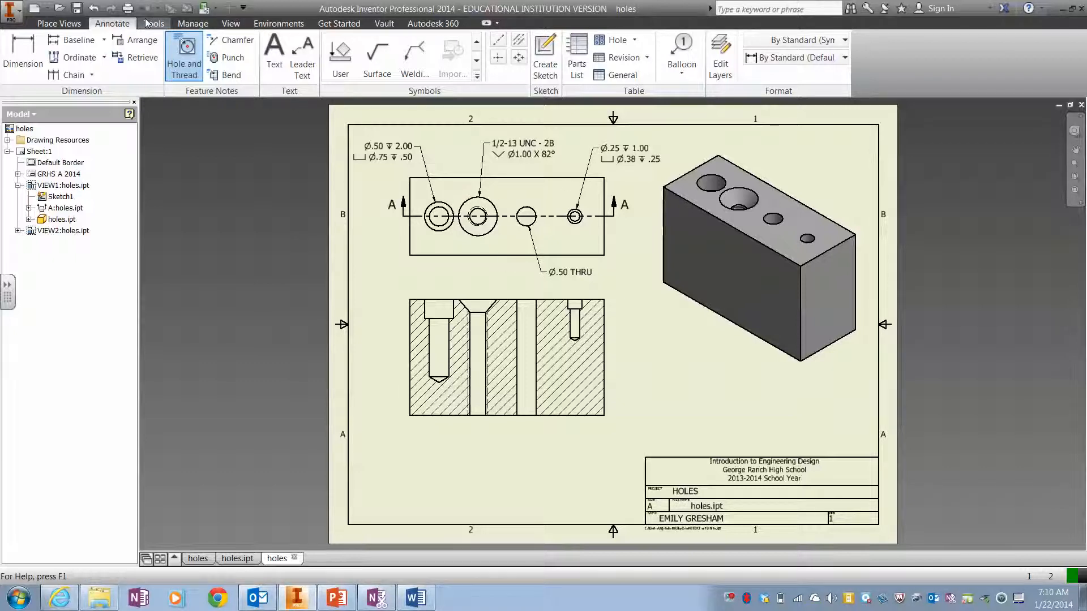
# Step: Place center marks on all four holes in the top view
pyautogui.click(498, 60)
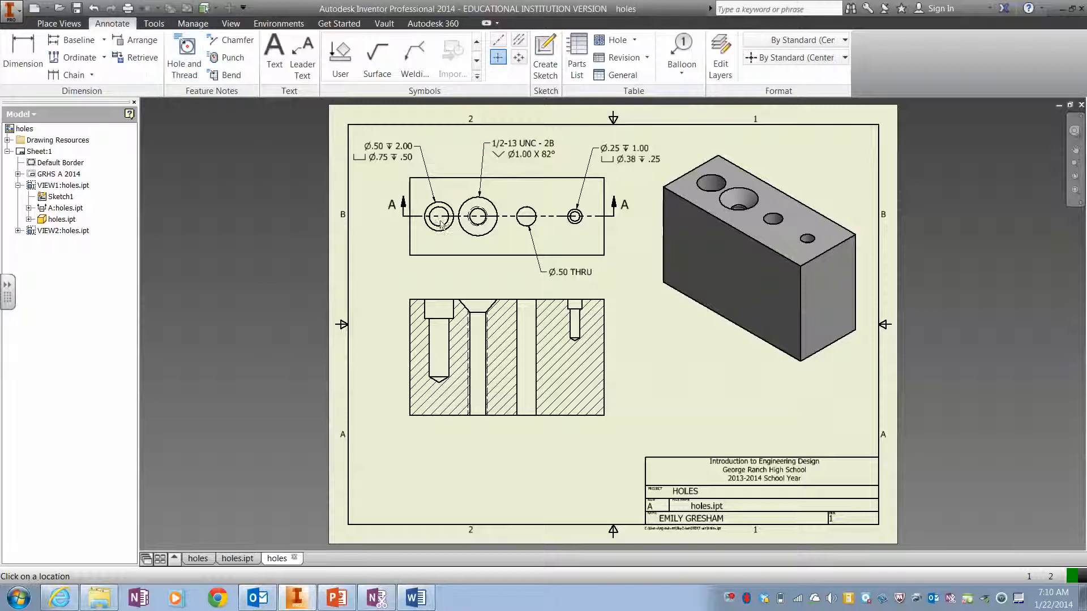
pyautogui.click(439, 217)
pyautogui.click(477, 216)
pyautogui.click(526, 217)
pyautogui.click(528, 222)
pyautogui.click(574, 217)
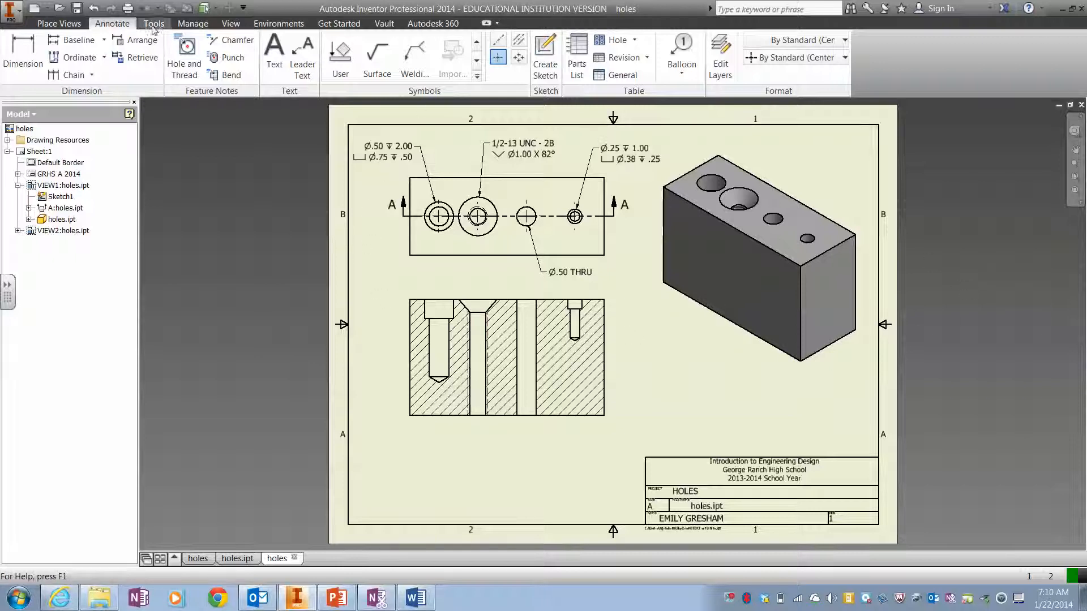
# Step: Save the drawing as holes.idw in the Train folder
pyautogui.click(77, 8)
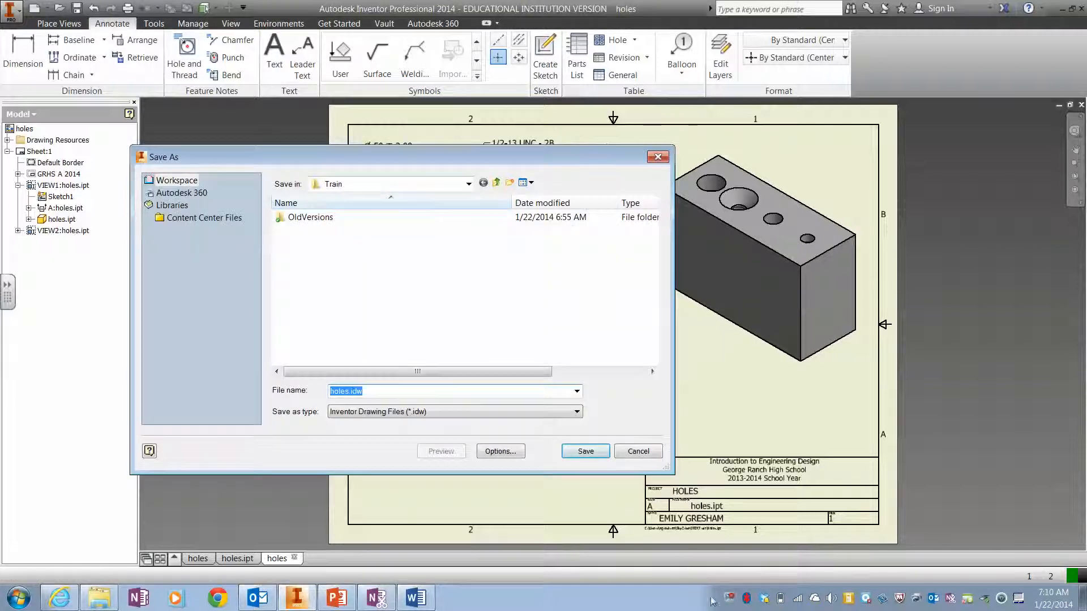